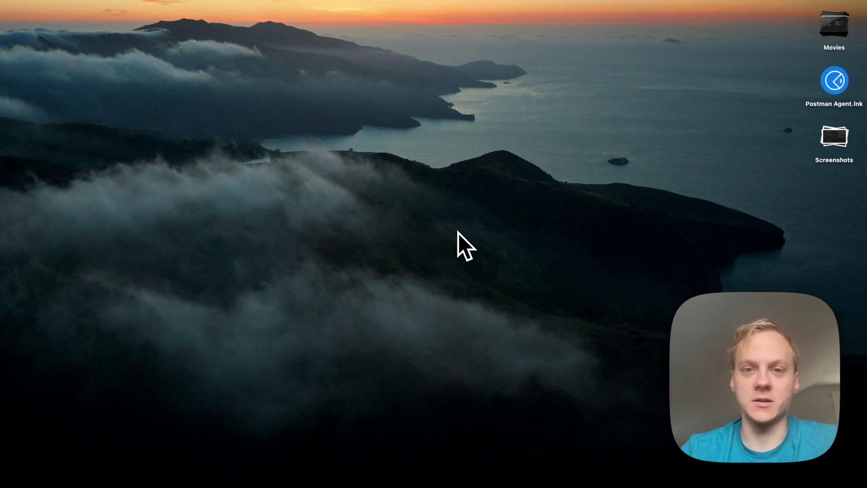
# Step: Search Raycast for 'pieces' and select Save Clipboard to Pieces to trigger the Pieces OS install prompt
pyautogui.press('super+h')
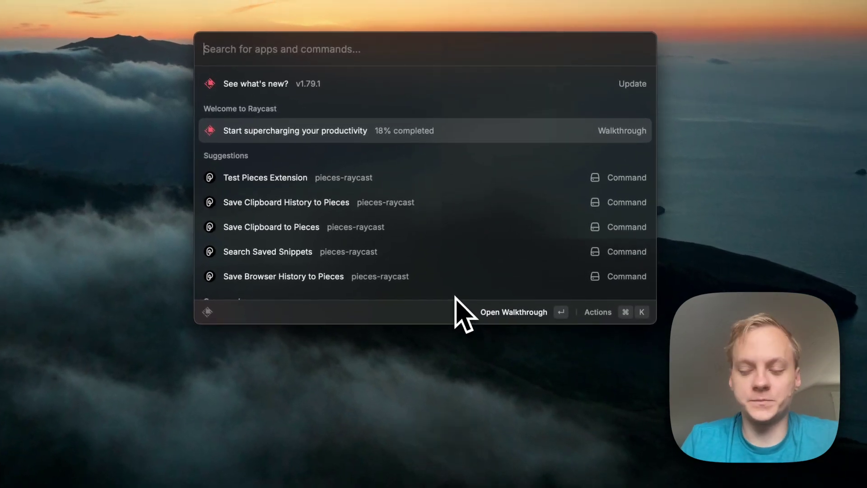
pyautogui.press('Down')
pyautogui.write('piec')
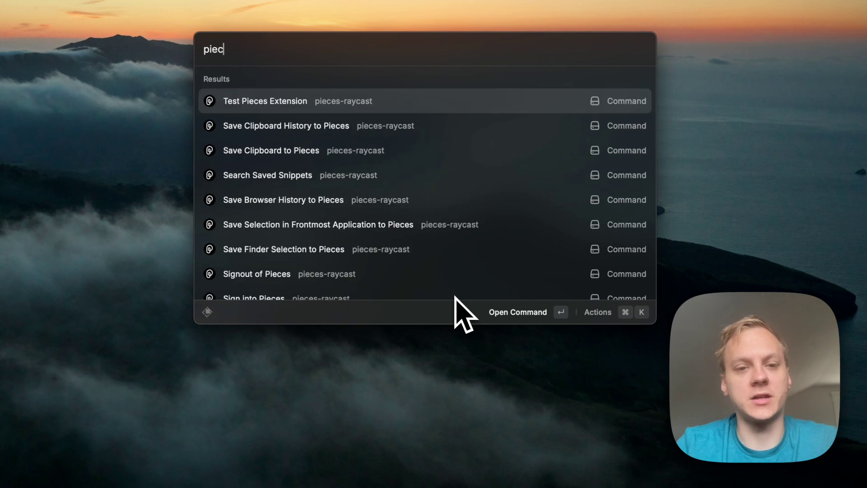
pyautogui.write('es')
pyautogui.press('Down')
pyautogui.press('Down')
pyautogui.press('Down')
pyautogui.press('Down')
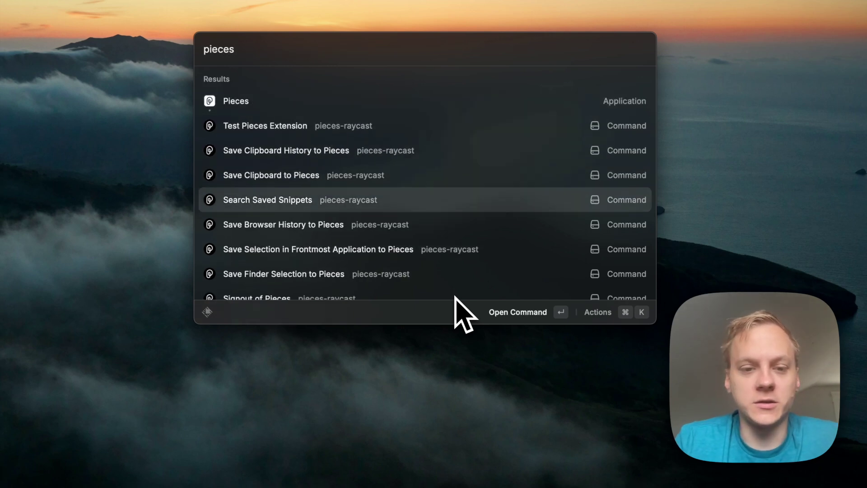
pyautogui.press('Down')
pyautogui.press('Down')
pyautogui.press('Down')
pyautogui.press('Down')
pyautogui.press('Down')
pyautogui.press('Down')
pyautogui.press('Down')
pyautogui.press('Down')
pyautogui.press('Up')
pyautogui.press('Up')
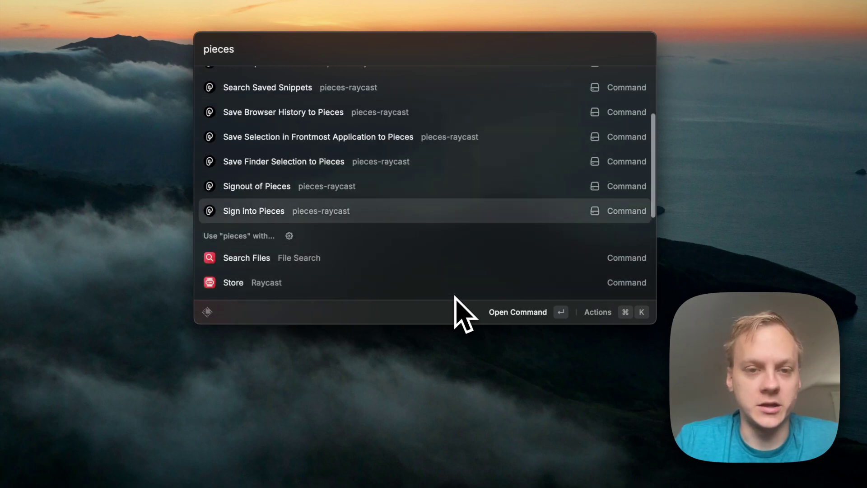
pyautogui.press('Up')
pyautogui.press('Up')
pyautogui.press('Up')
pyautogui.press('Up')
pyautogui.press('Up')
pyautogui.press('Up')
pyautogui.press('Up')
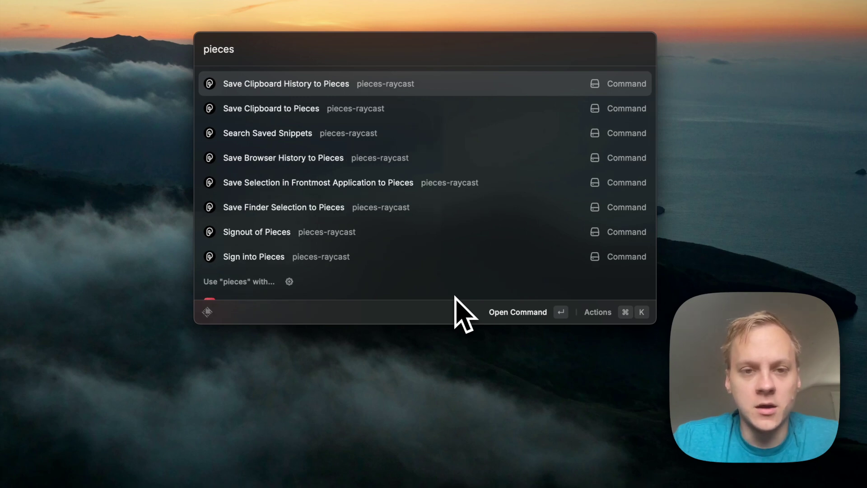
pyautogui.press('Down')
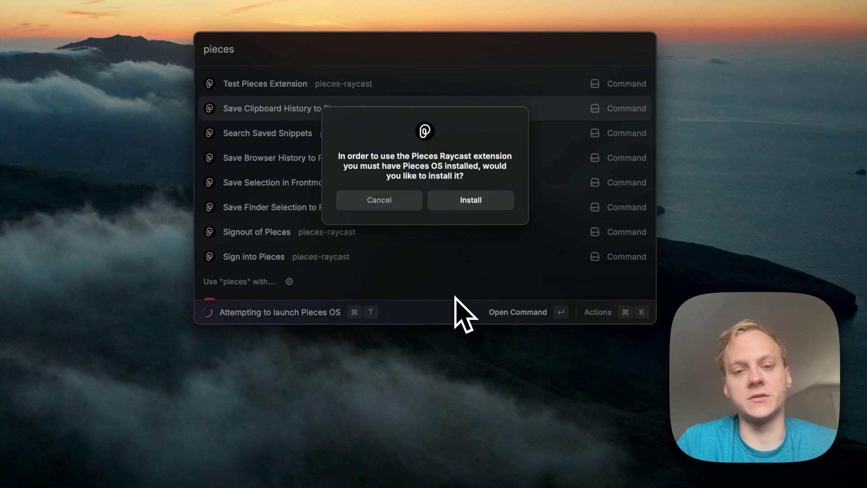
# Step: Accept the Pieces OS install so the Pieces-OS-arm64 installer downloads and opens
pyautogui.press('Return')
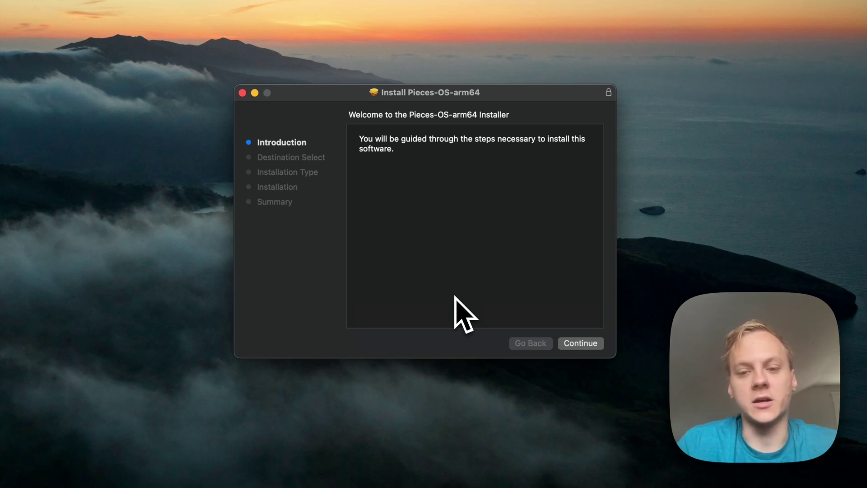
# Step: Continue past the introduction, choose the standard install on Macintosh HD, and authorise with the admin password
pyautogui.click(568, 345)
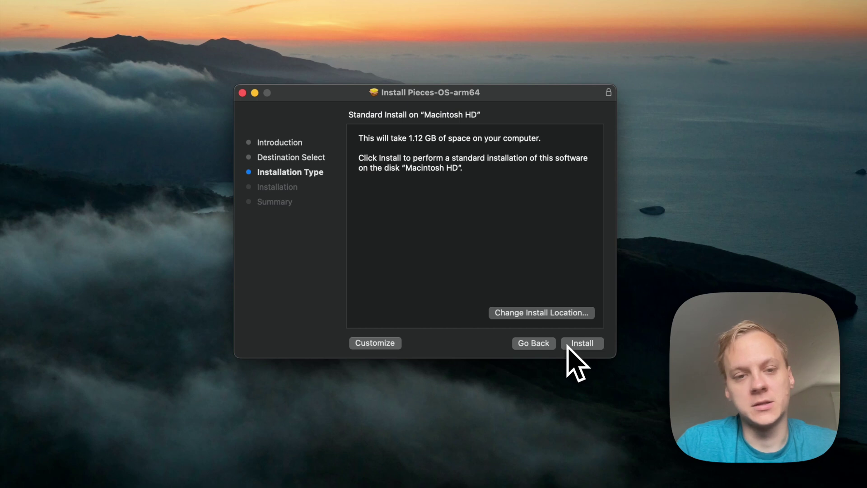
pyautogui.click(568, 345)
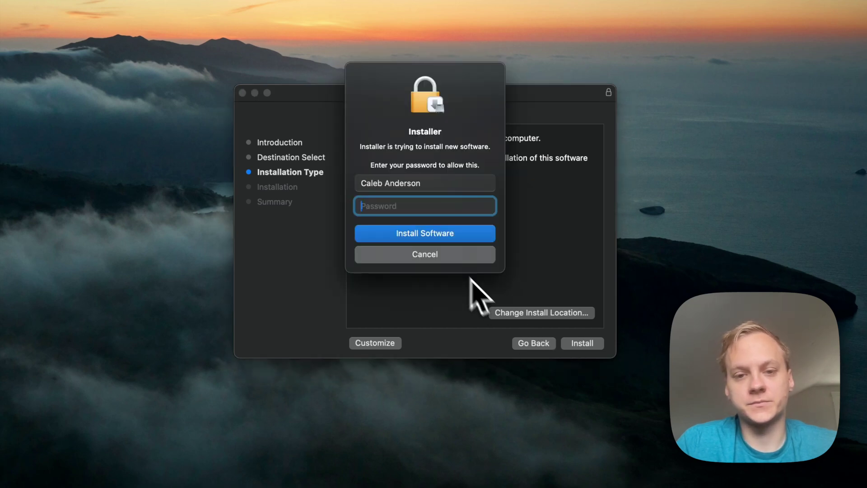
pyautogui.write('••••••')
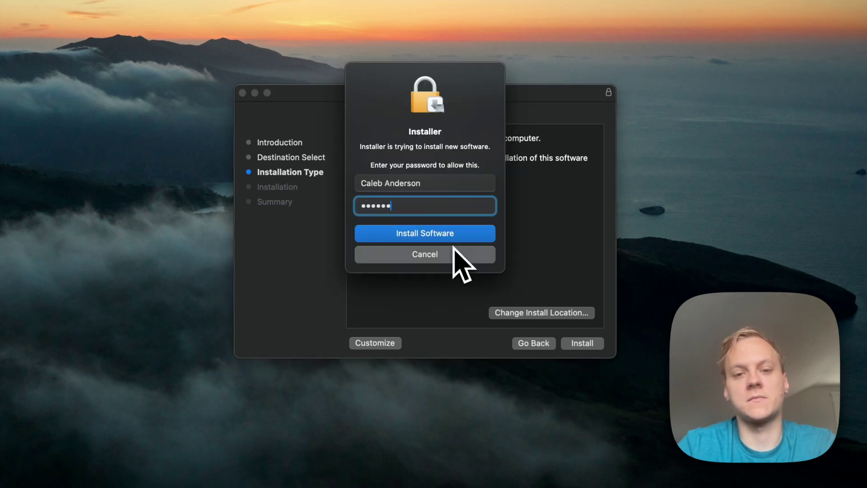
pyautogui.press('Return')
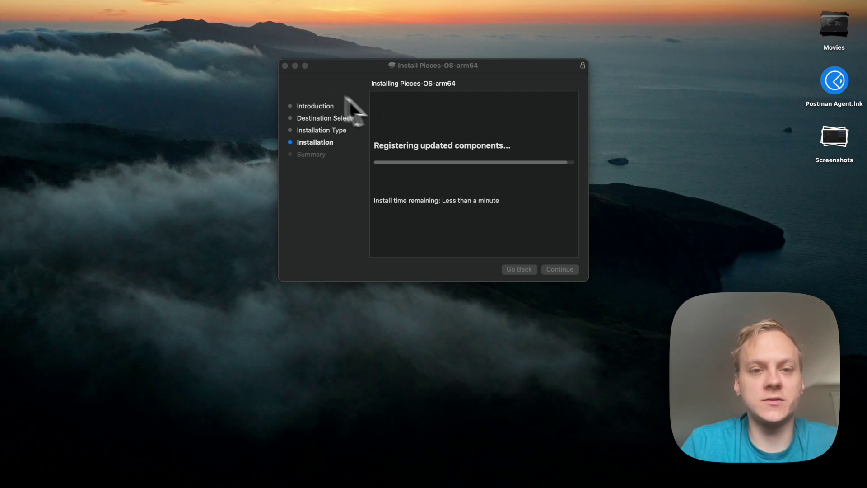
# Step: Minimise the Pieces-OS-arm64 installer window
pyautogui.click(295, 66)
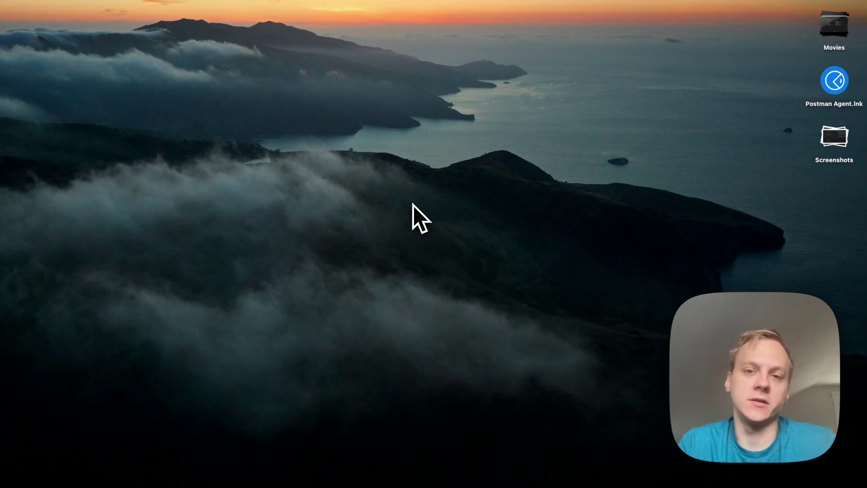
# Step: Launch Search Saved Snippets via 'search p' and preview the Async Runtime Launching snippet
pyautogui.press('super+h')
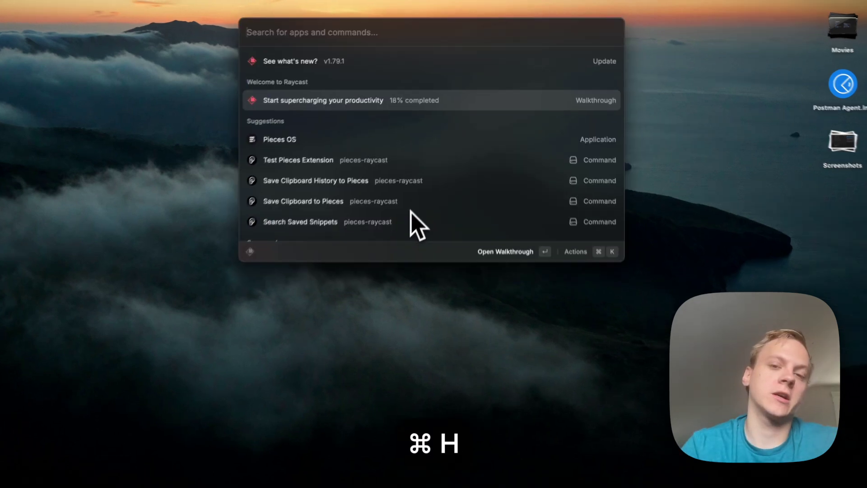
pyautogui.write('se')
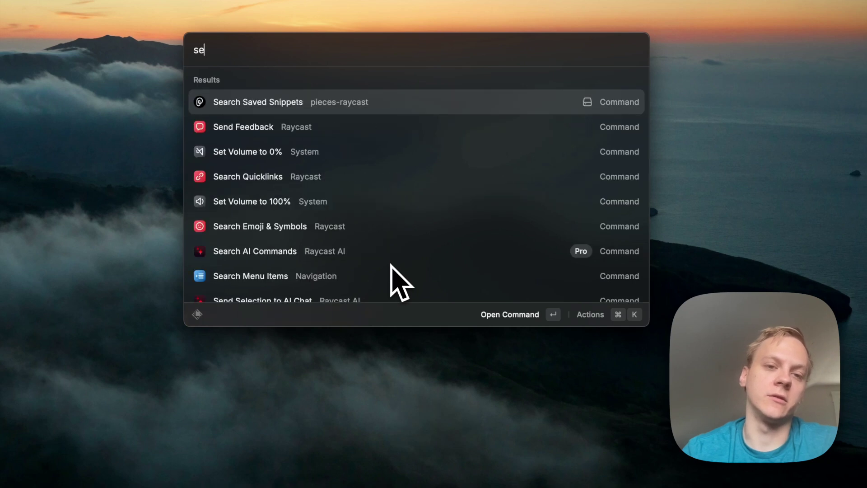
pyautogui.write('arch p')
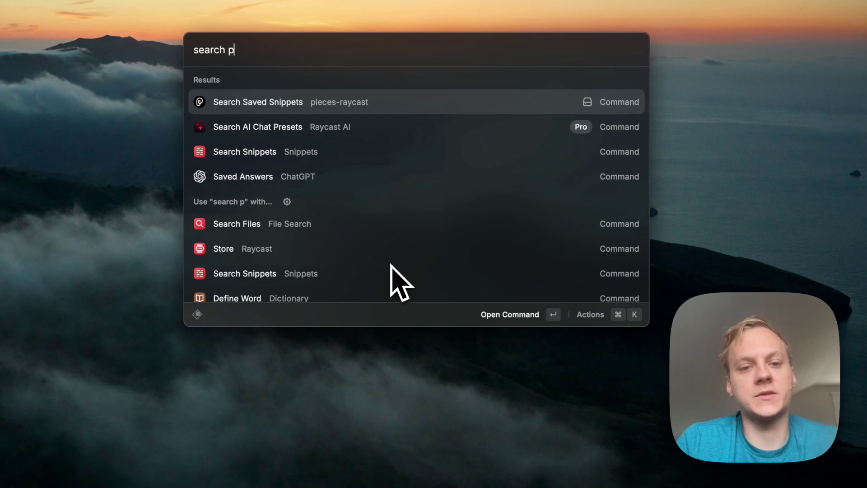
pyautogui.press('Return')
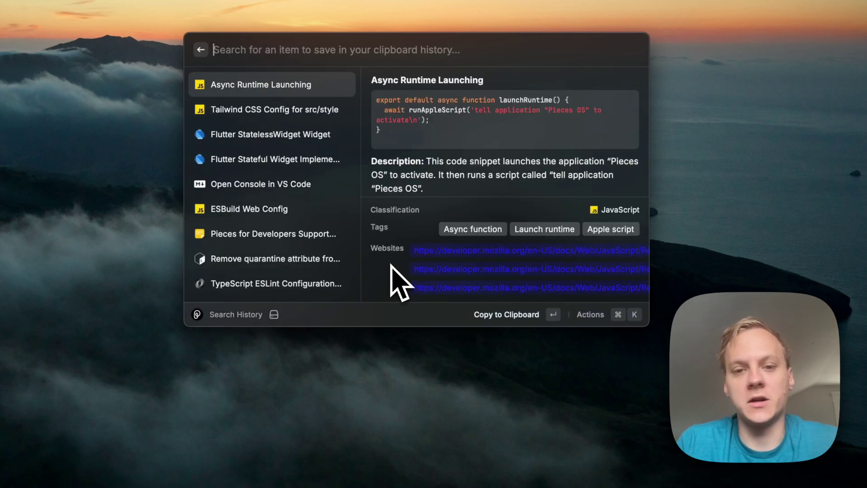
pyautogui.press('Down')
pyautogui.press('Down')
pyautogui.press('Down')
pyautogui.press('Down')
pyautogui.press('Down')
pyautogui.press('Down')
pyautogui.press('Down')
pyautogui.press('Down')
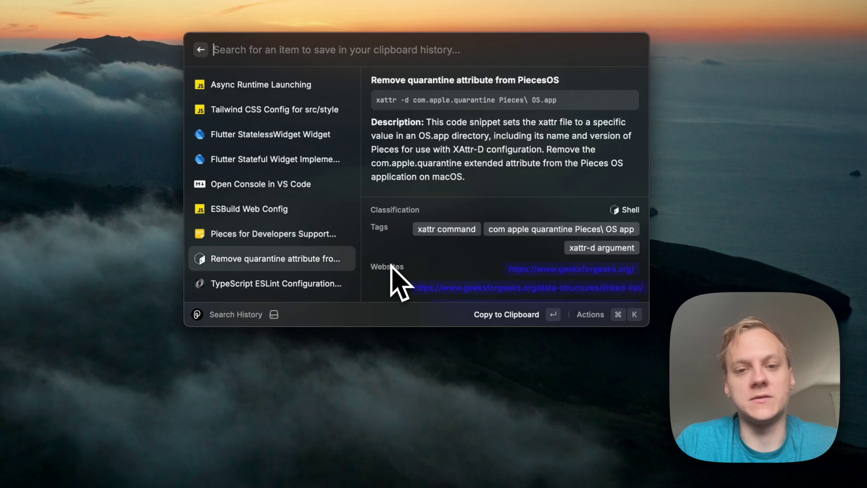
pyautogui.press('Up')
pyautogui.press('Up')
pyautogui.press('Up')
pyautogui.press('Up')
pyautogui.press('Up')
pyautogui.press('Up')
pyautogui.press('Up')
pyautogui.press('Up')
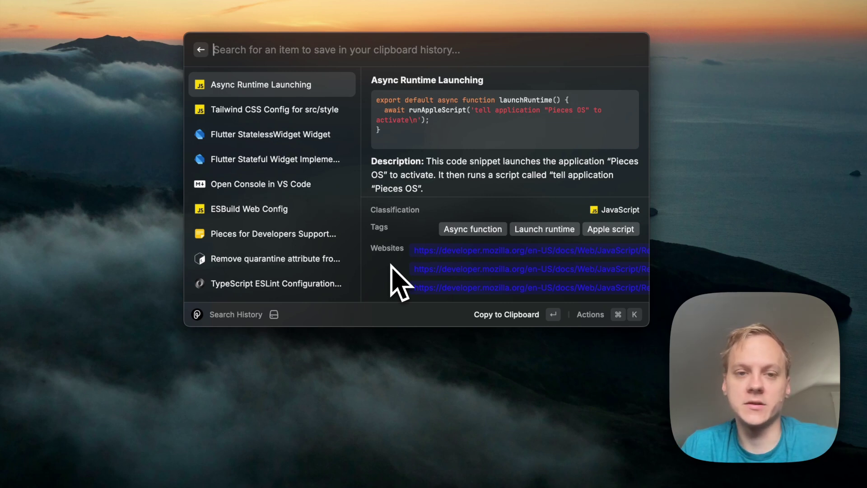
# Step: Filter snippets by 'git' and copy the Git prune remote branches snippet to the clipboard
pyautogui.write('git')
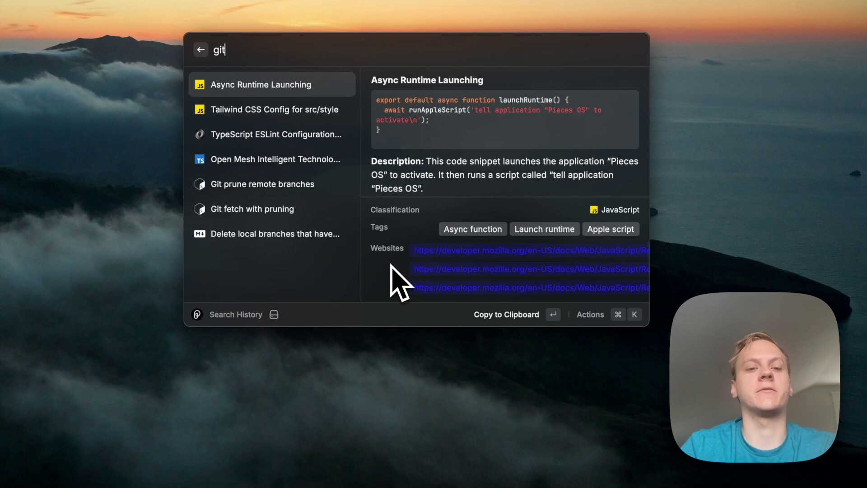
pyautogui.press('Down')
pyautogui.press('Down')
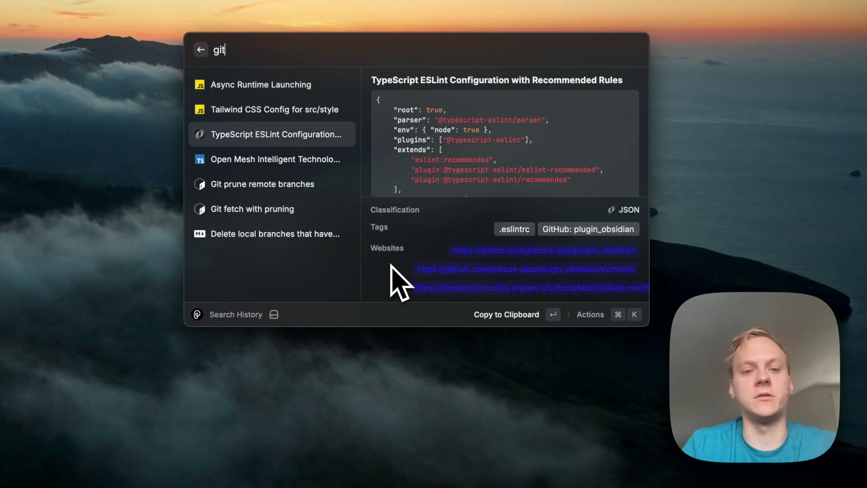
pyautogui.press('Down')
pyautogui.press('Down')
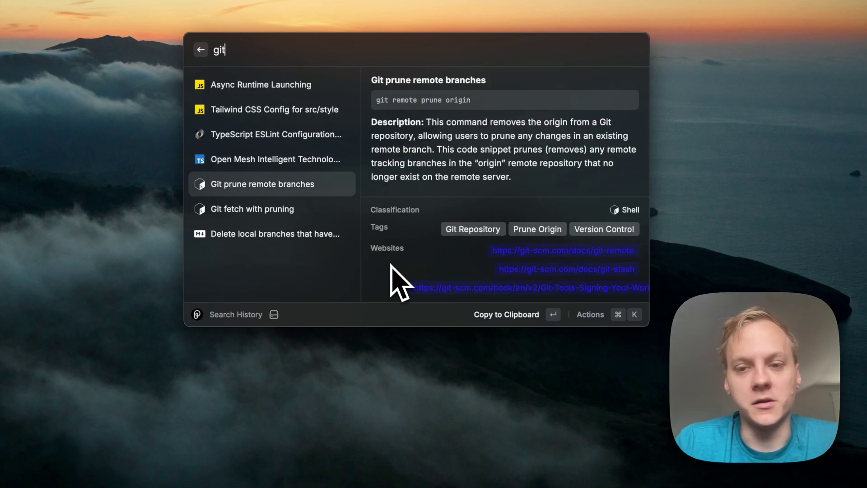
pyautogui.press('Up')
pyautogui.press('Up')
pyautogui.press('Up')
pyautogui.press('Up')
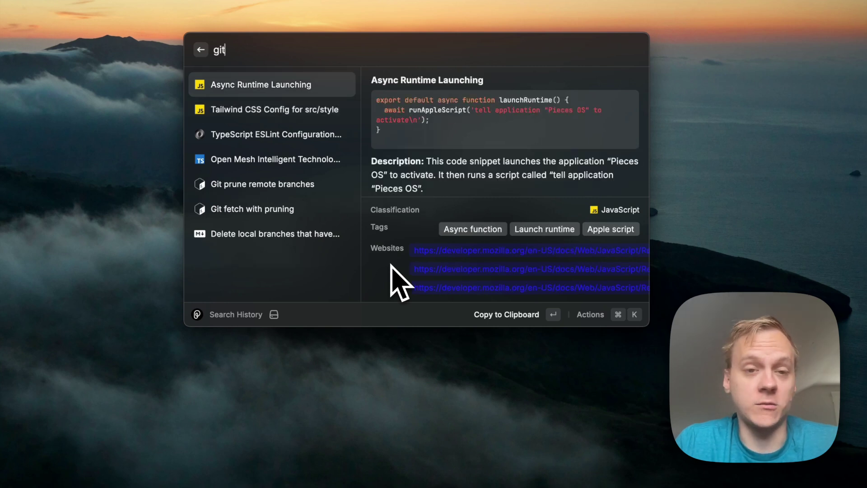
pyautogui.press('Down')
pyautogui.press('Down')
pyautogui.press('Down')
pyautogui.press('Down')
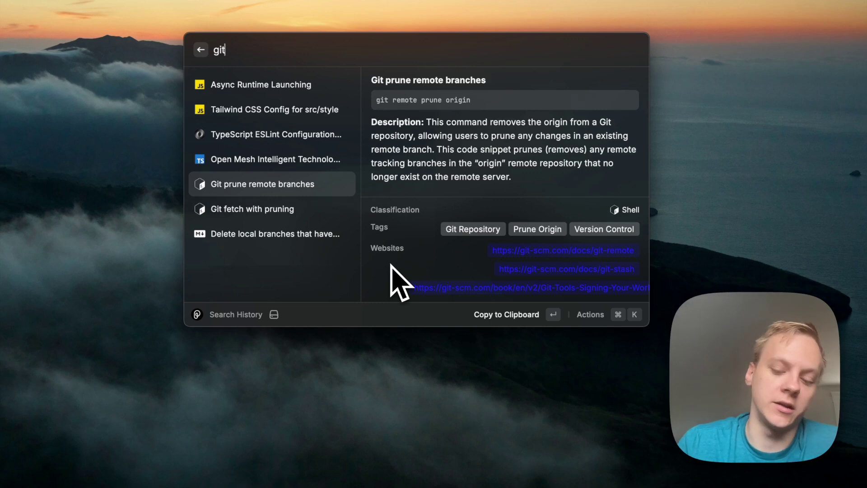
pyautogui.press('Return')
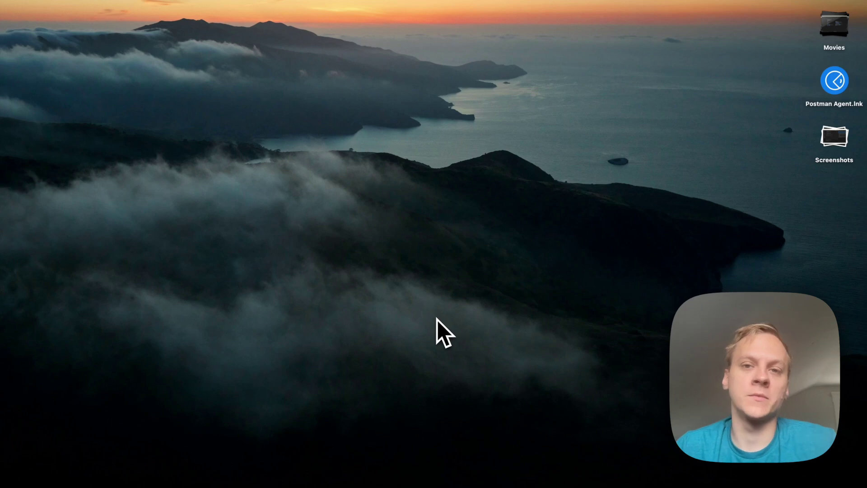
# Step: Search 'clip hiso' in Raycast and launch Save Clipboard History to Pieces
pyautogui.press('super+h')
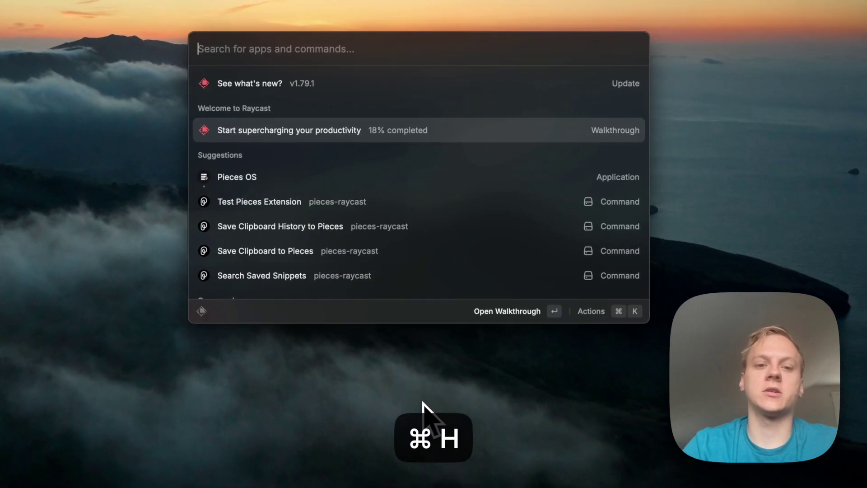
pyautogui.write('clip')
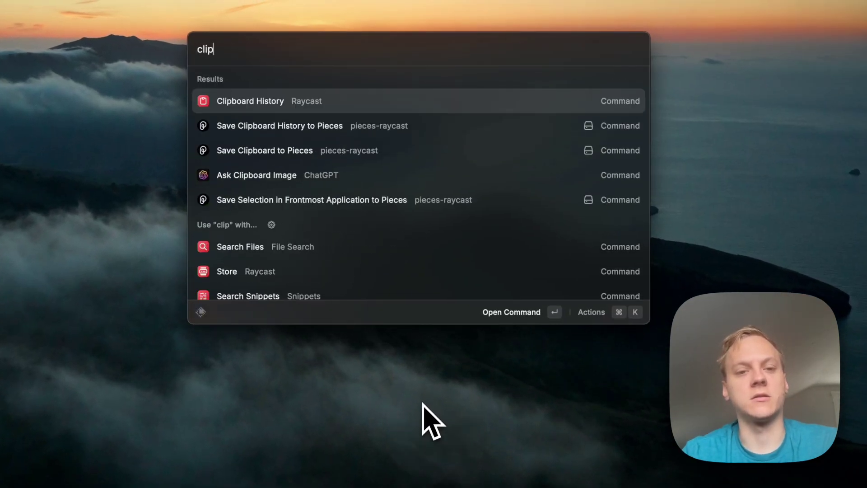
pyautogui.write(' hiso')
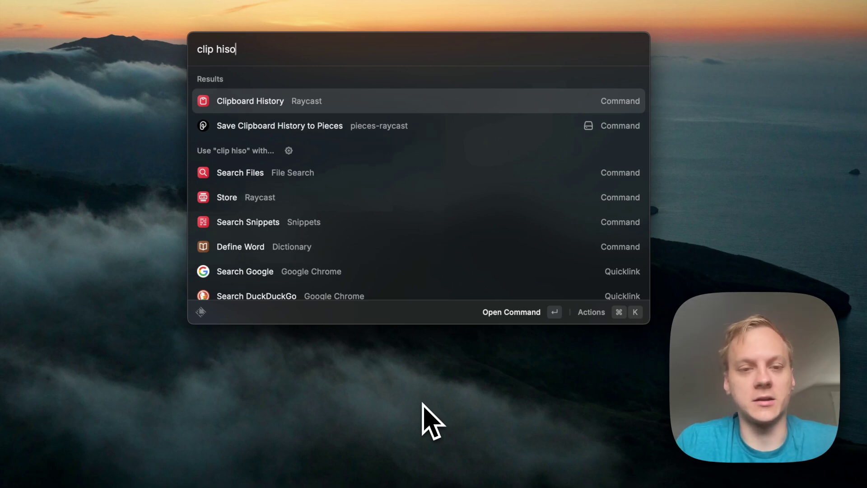
pyautogui.press('Down')
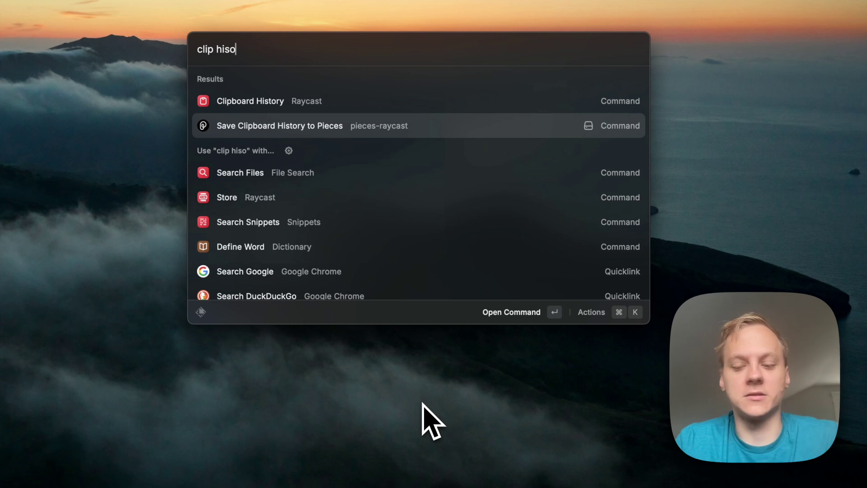
pyautogui.press('Return')
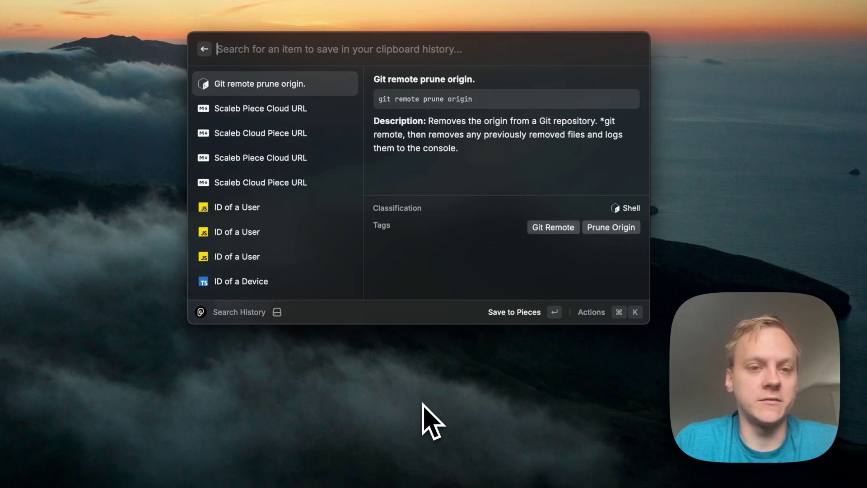
# Step: Browse the clipboard history entries, from the ID items and Snapshot Asset Identifiers up to Git remote prune origin
pyautogui.press('Down')
pyautogui.press('Down')
pyautogui.press('Down')
pyautogui.press('Down')
pyautogui.press('Down')
pyautogui.press('Down')
pyautogui.press('Down')
pyautogui.press('Down')
pyautogui.press('Down')
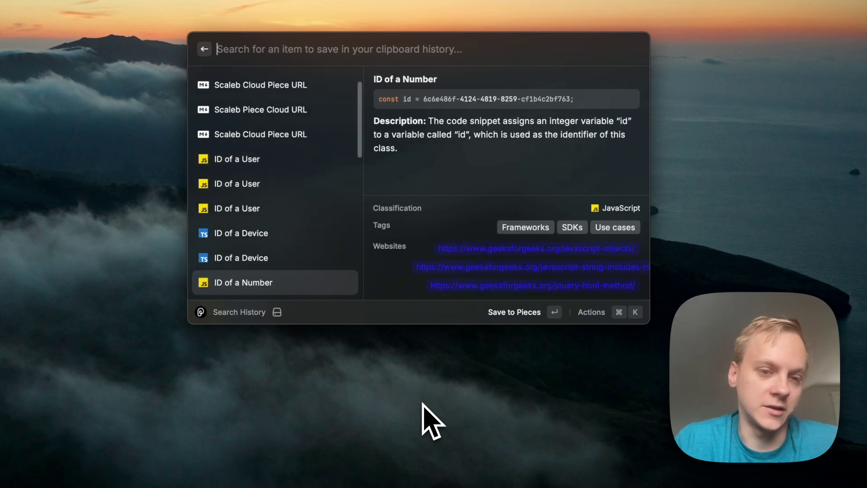
pyautogui.press('Down')
pyautogui.press('Down')
pyautogui.press('Down')
pyautogui.press('Down')
pyautogui.press('Down')
pyautogui.press('Down')
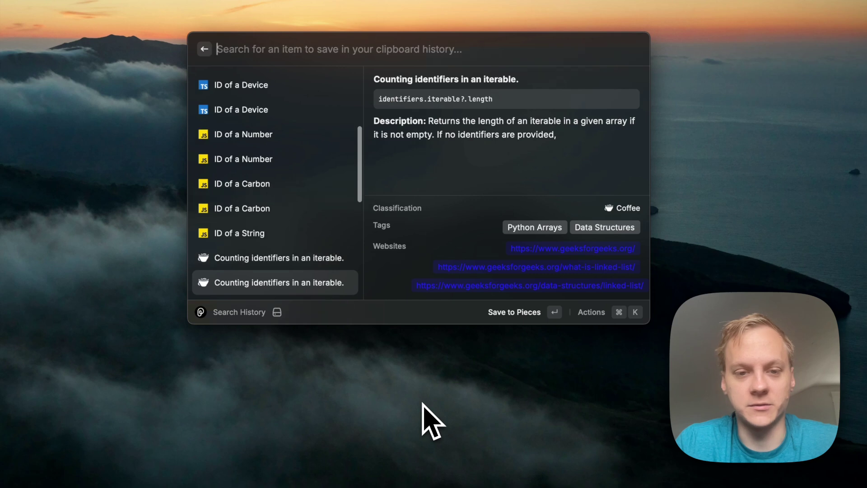
pyautogui.press('Down')
pyautogui.press('Down')
pyautogui.press('Down')
pyautogui.press('Down')
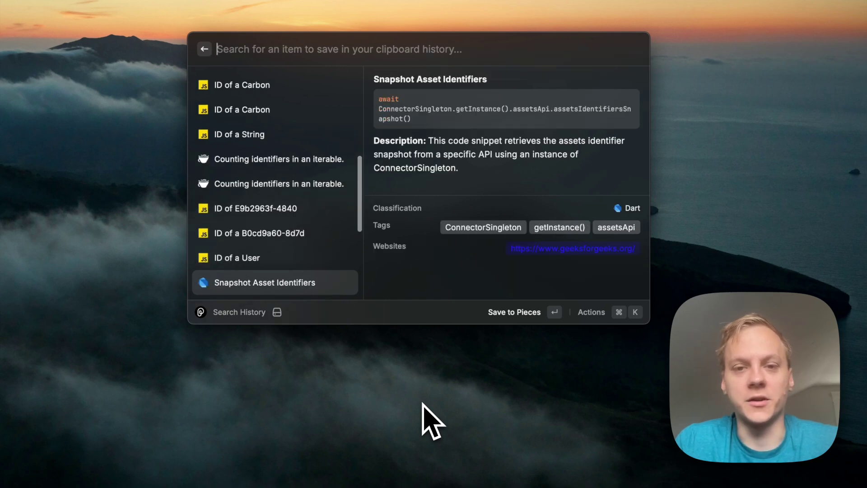
pyautogui.press('Down')
pyautogui.press('Up')
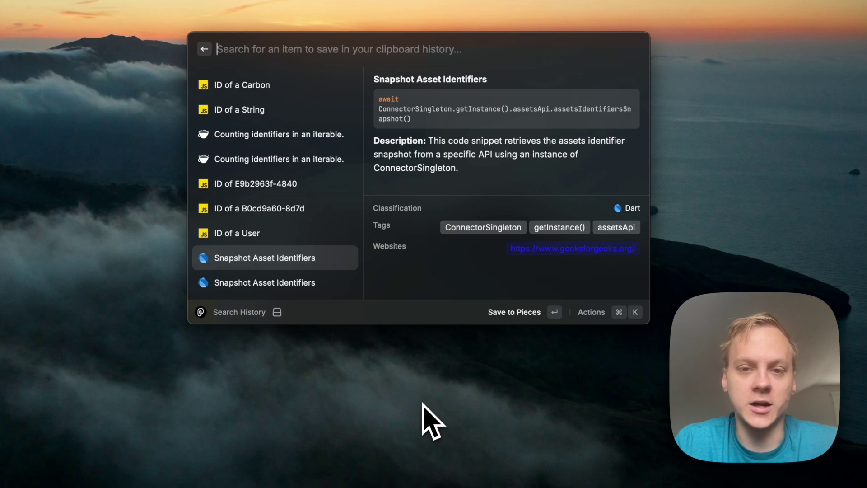
pyautogui.press('Down')
pyautogui.press('Down')
pyautogui.press('Down')
pyautogui.press('Down')
pyautogui.press('Down')
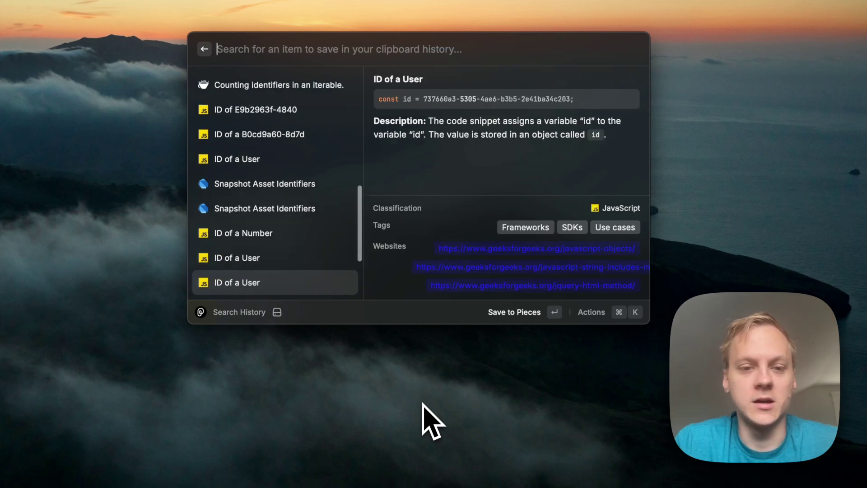
pyautogui.press('Down')
pyautogui.press('Down')
pyautogui.press('Down')
pyautogui.press('Down')
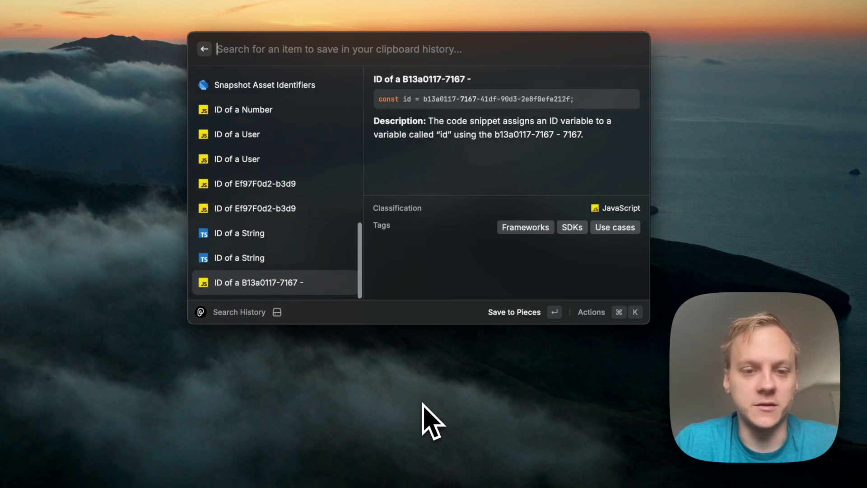
pyautogui.press('Up')
pyautogui.press('Up')
pyautogui.press('Up')
pyautogui.press('Up')
pyautogui.press('Up')
pyautogui.press('Up')
pyautogui.press('Up')
pyautogui.press('Up')
pyautogui.press('Up')
pyautogui.press('Up')
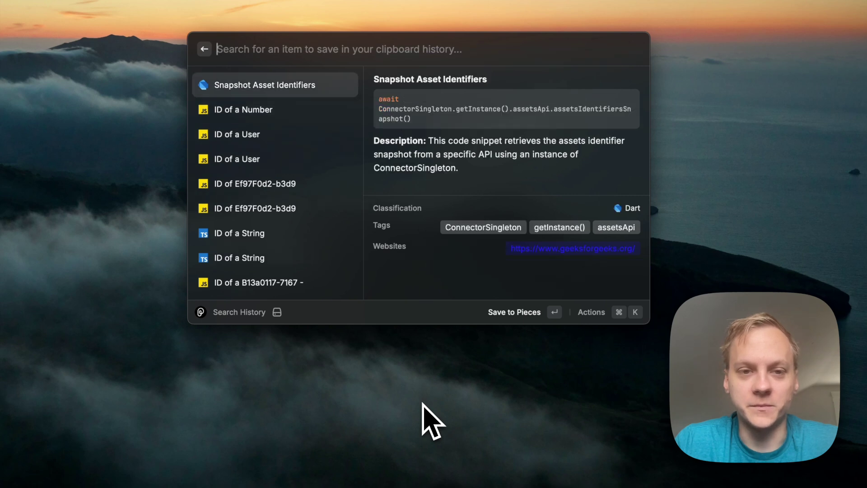
pyautogui.press('Down')
pyautogui.press('Down')
pyautogui.press('Up')
pyautogui.press('Up')
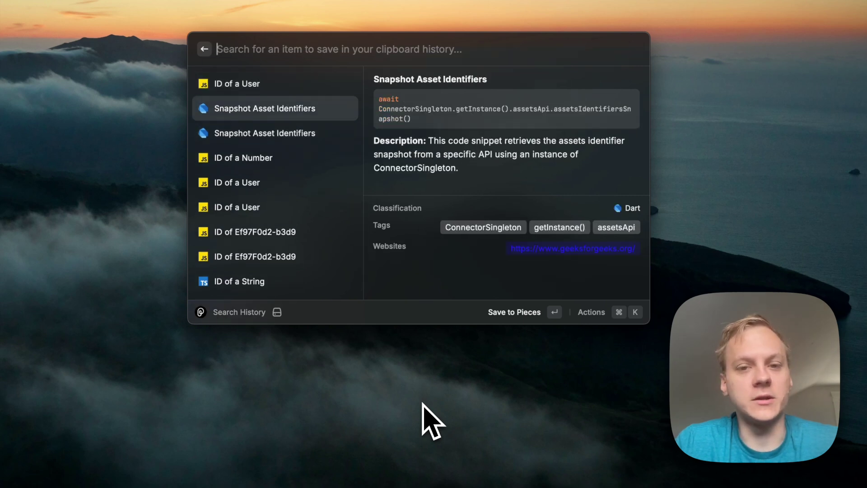
pyautogui.press('Up')
pyautogui.press('Up')
pyautogui.press('Up')
pyautogui.press('Up')
pyautogui.press('Up')
pyautogui.press('Up')
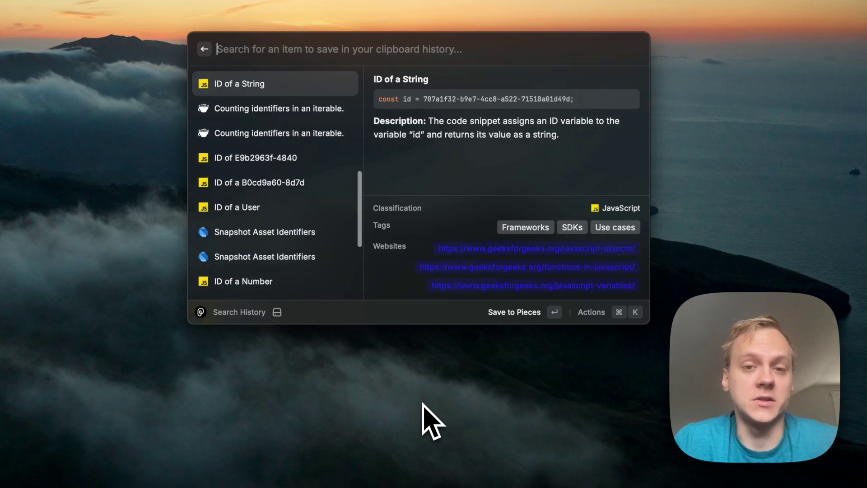
pyautogui.press('Down')
pyautogui.press('Down')
pyautogui.press('Down')
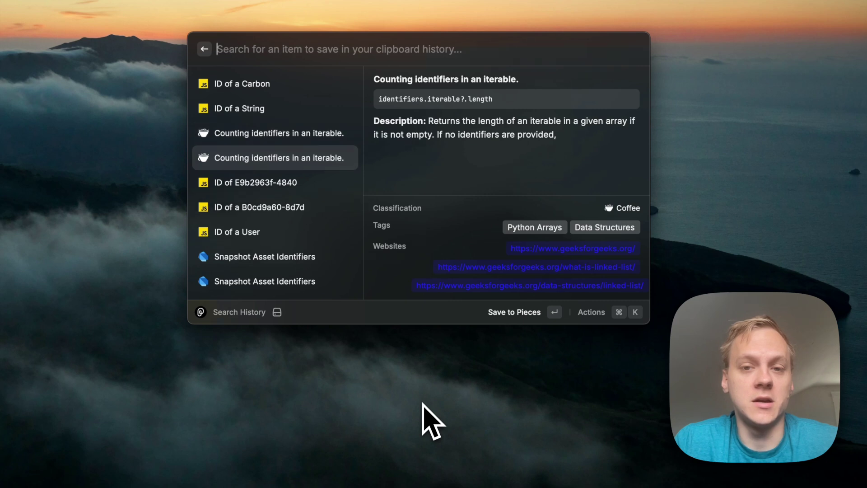
pyautogui.press('Up')
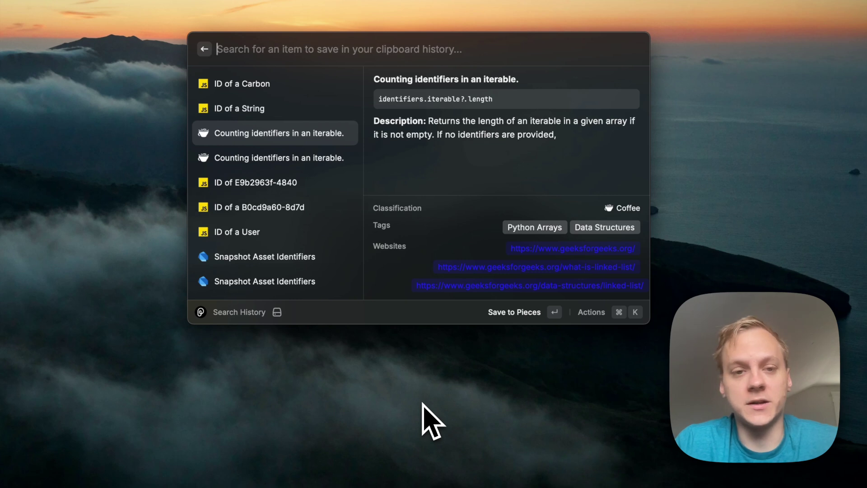
pyautogui.press('Up')
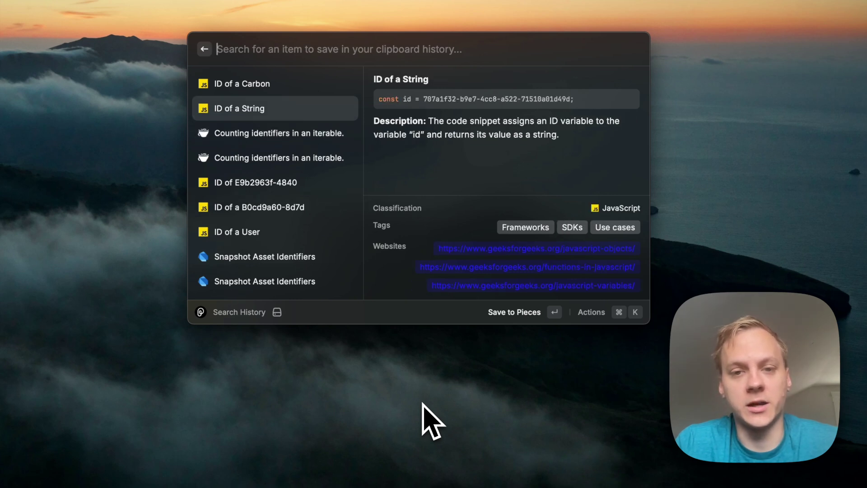
pyautogui.press('Up')
pyautogui.press('Up')
pyautogui.press('Up')
pyautogui.press('Up')
pyautogui.press('Up')
pyautogui.press('Up')
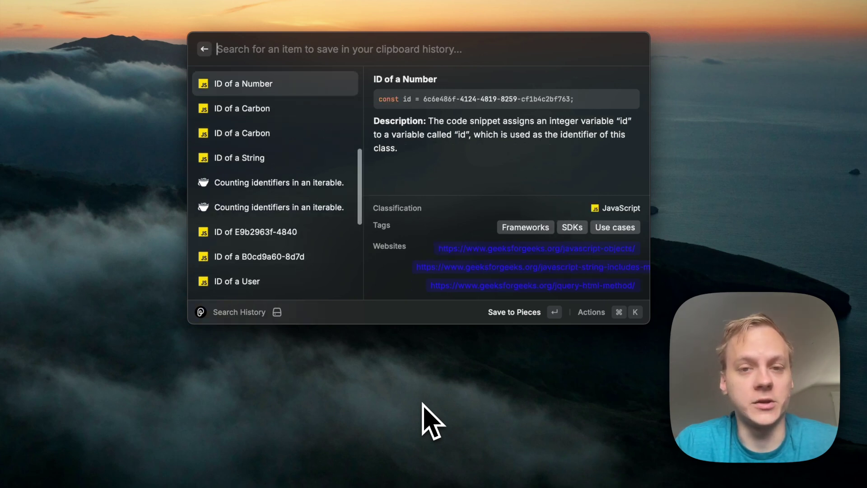
pyautogui.press('Up')
pyautogui.press('Up')
pyautogui.press('Up')
pyautogui.press('Up')
pyautogui.press('Up')
pyautogui.press('Up')
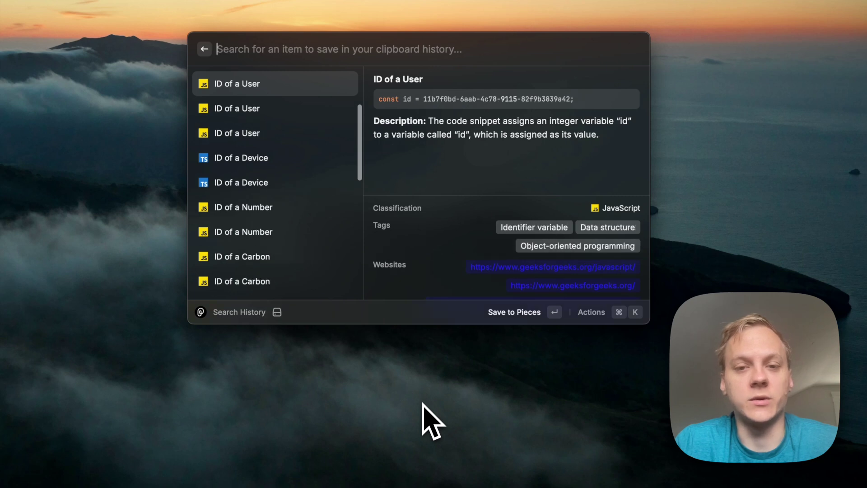
pyautogui.press('Up')
pyautogui.press('Up')
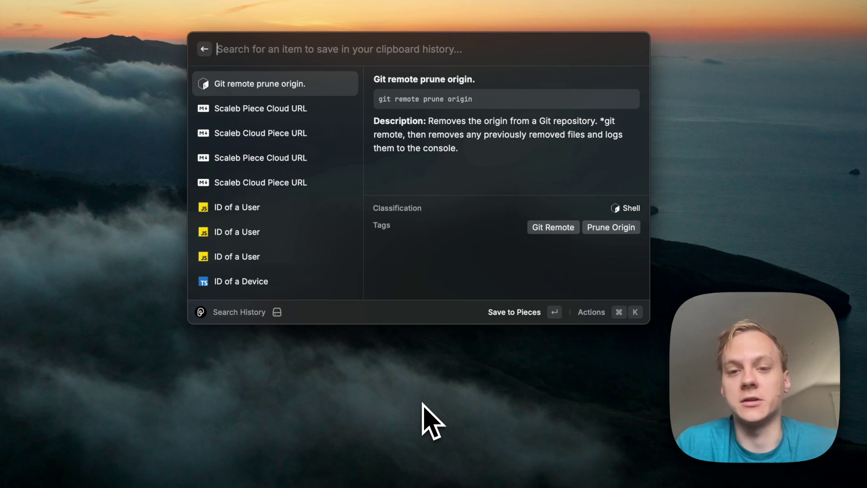
# Step: Select the first 'Counting identifiers in an iterable.' item and save it to Pieces
pyautogui.press('Down')
pyautogui.press('Down')
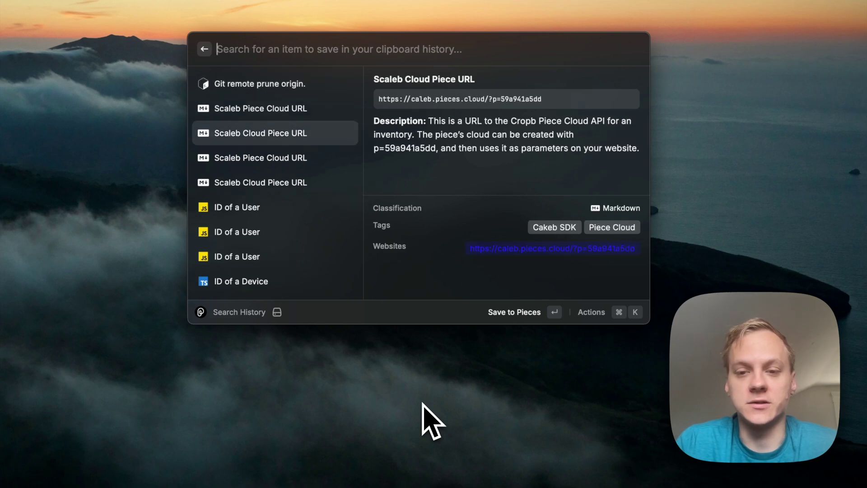
pyautogui.press('Up')
pyautogui.press('Up')
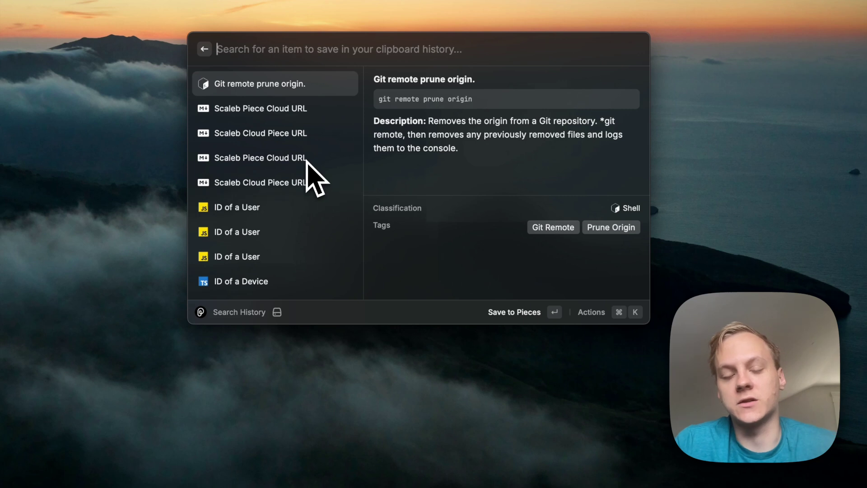
pyautogui.press('Down')
pyautogui.press('Down')
pyautogui.press('Down')
pyautogui.press('Down')
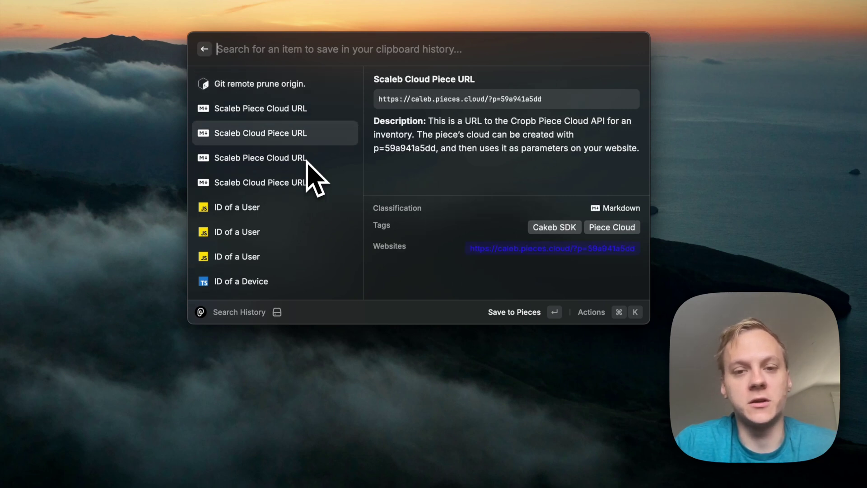
pyautogui.press('Down')
pyautogui.press('Down')
pyautogui.press('Down')
pyautogui.press('Down')
pyautogui.press('Down')
pyautogui.press('Down')
pyautogui.press('Down')
pyautogui.press('Down')
pyautogui.press('Down')
pyautogui.press('Down')
pyautogui.press('Down')
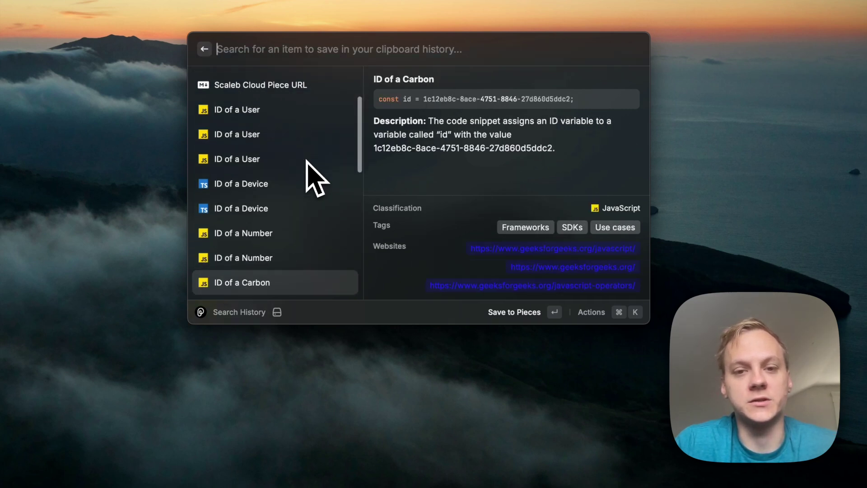
pyautogui.press('Down')
pyautogui.press('Down')
pyautogui.press('Up')
pyautogui.press('Up')
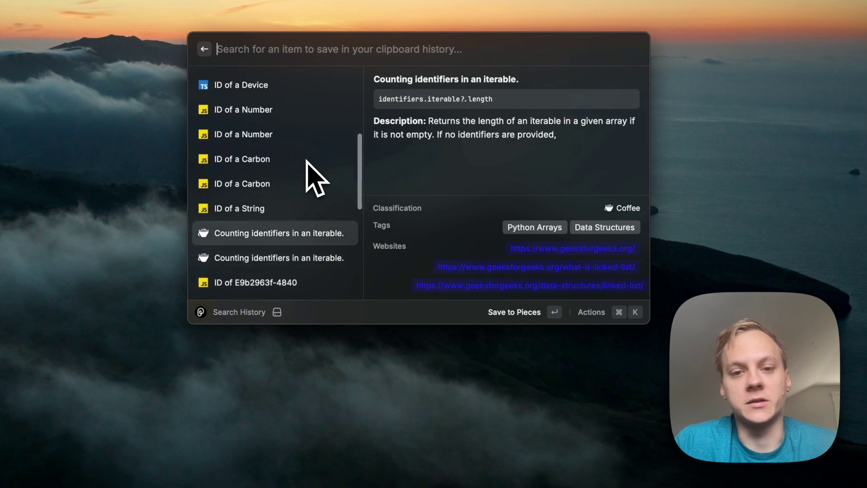
pyautogui.press('Return')
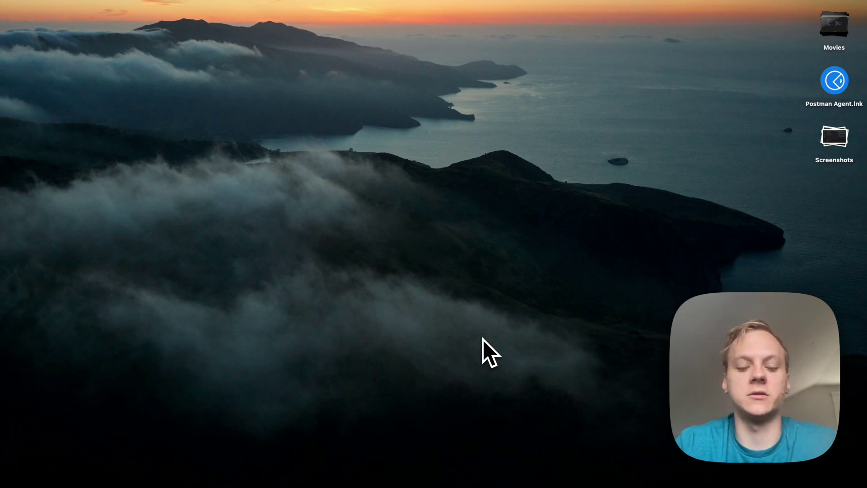
# Step: Bring up the Raycast launcher listing Pieces OS and the pieces-raycast commands
pyautogui.press('super+h')
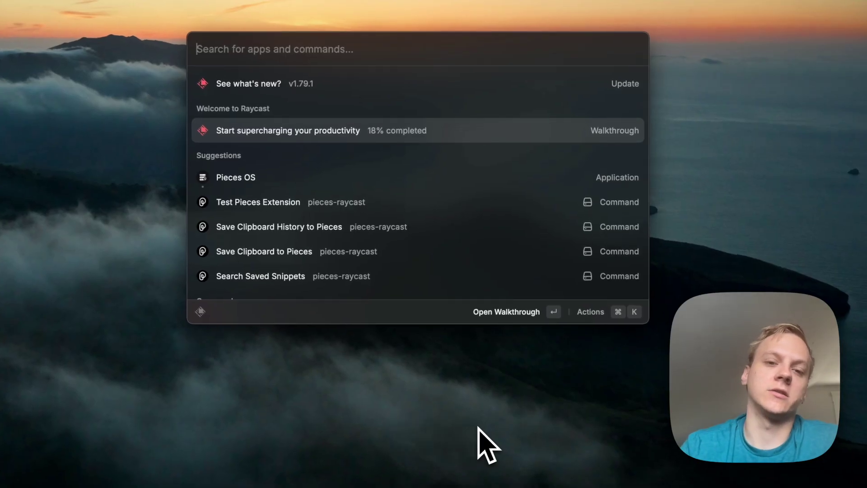
# Step: Search 'sign' and run Signout of Pieces to log out of the Pieces account
pyautogui.write('sign')
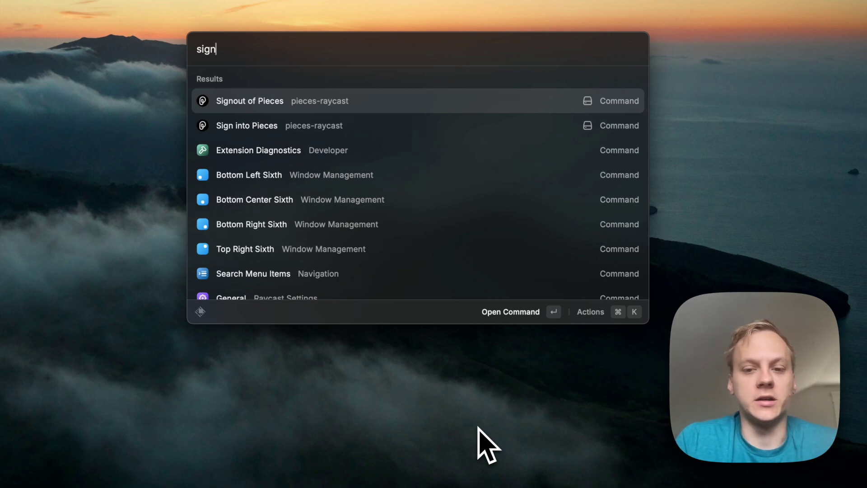
pyautogui.press('Return')
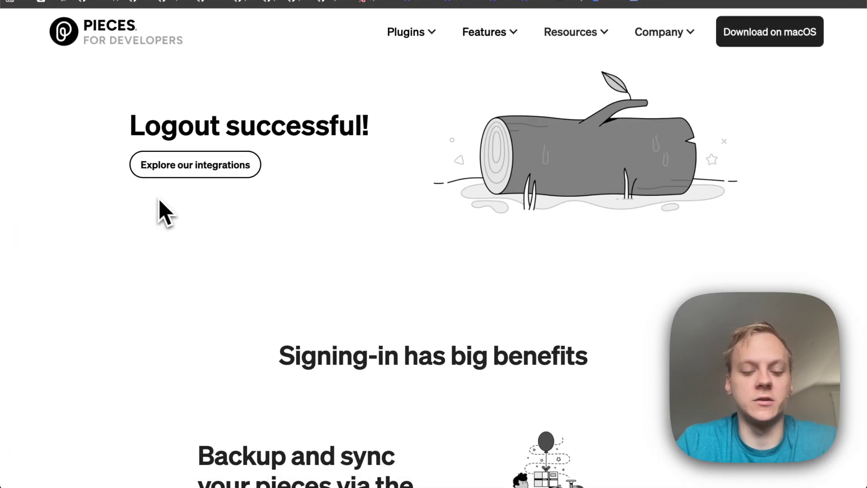
# Step: Run Sign into Pieces from Raycast and continue with Google, picking the first account
pyautogui.press('super+h')
pyautogui.press('Down')
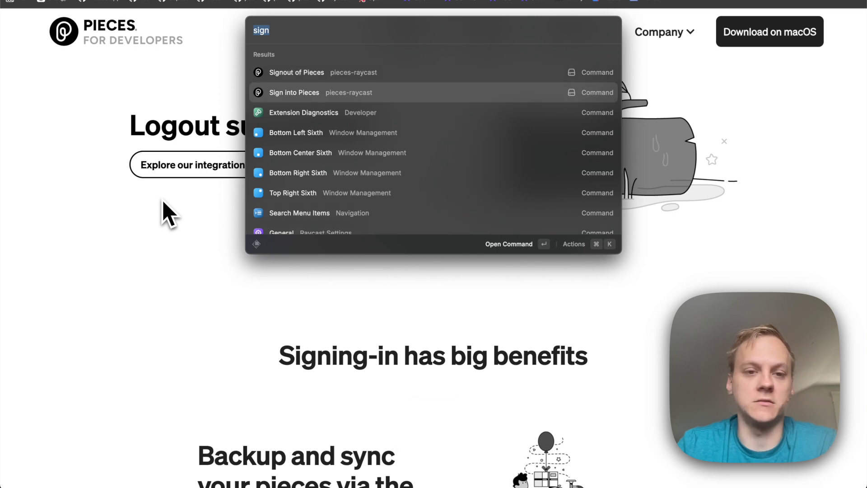
pyautogui.press('Return')
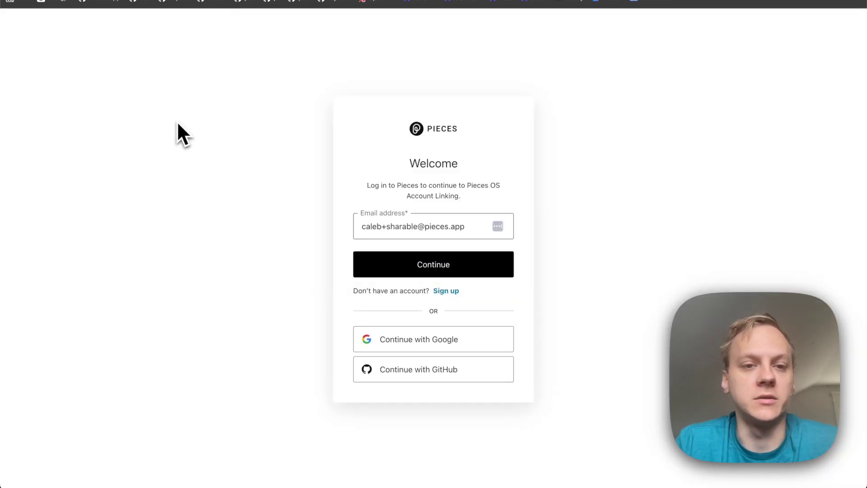
pyautogui.click(392, 339)
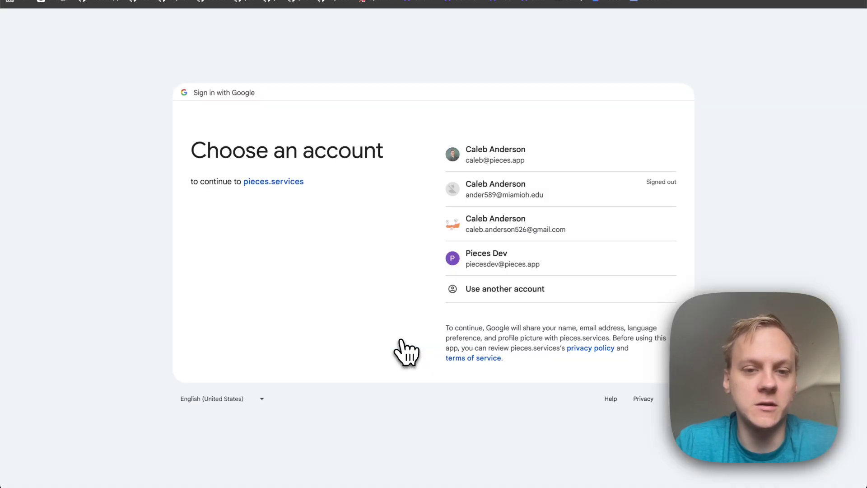
pyautogui.click(475, 153)
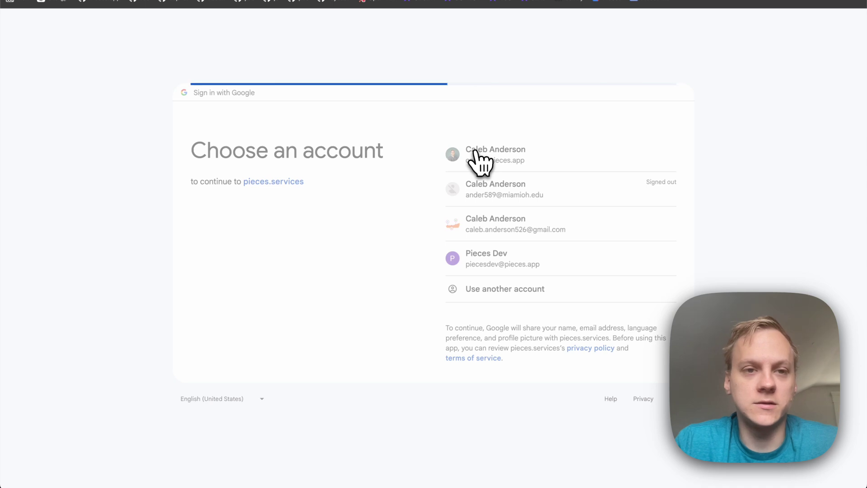